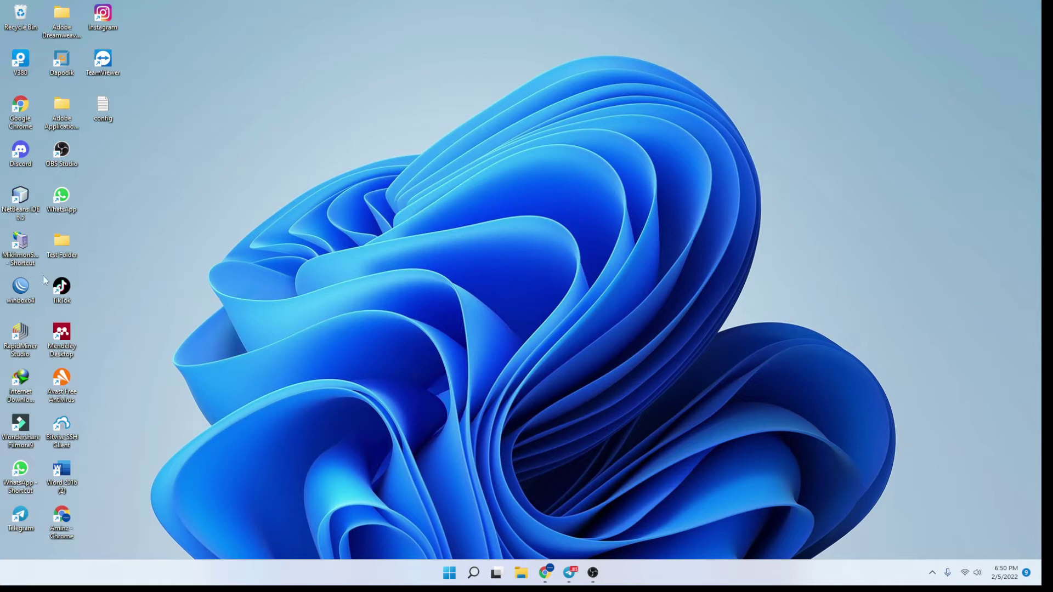
Launch WinBox and connect to the saved router at 192.168.7.1 with its stored login.
double_click(22, 296)
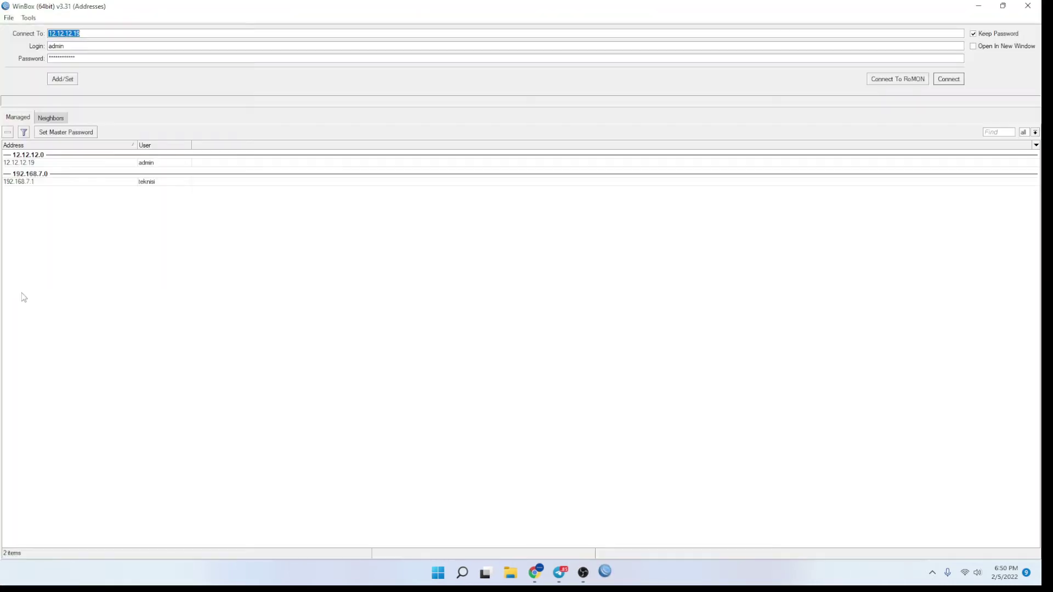
click(32, 182)
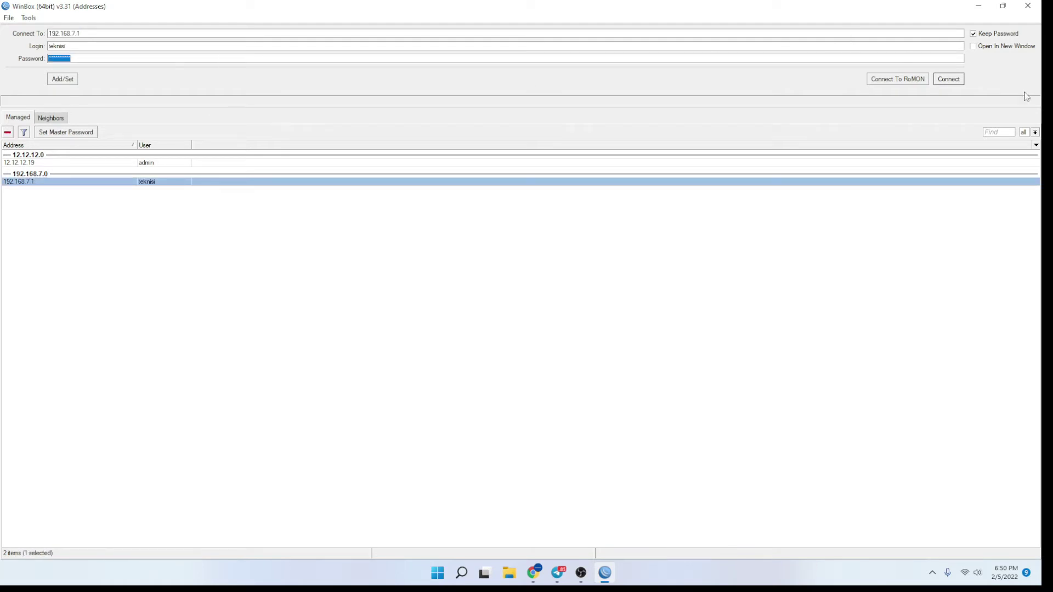
click(956, 81)
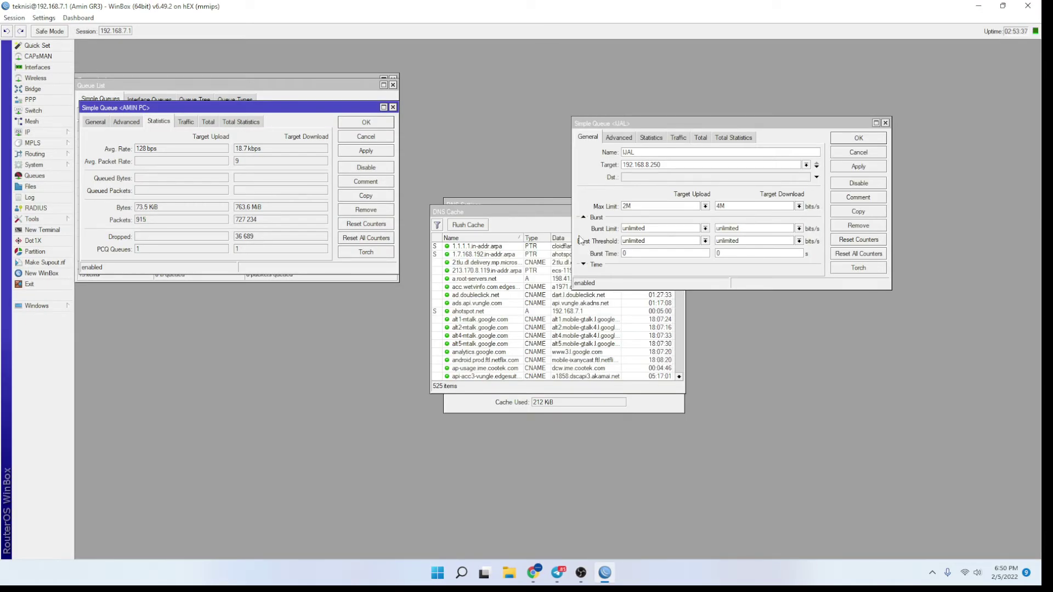
Close all the open DNS, queue and hotspot windows to clear the workspace.
click(557, 223)
click(679, 211)
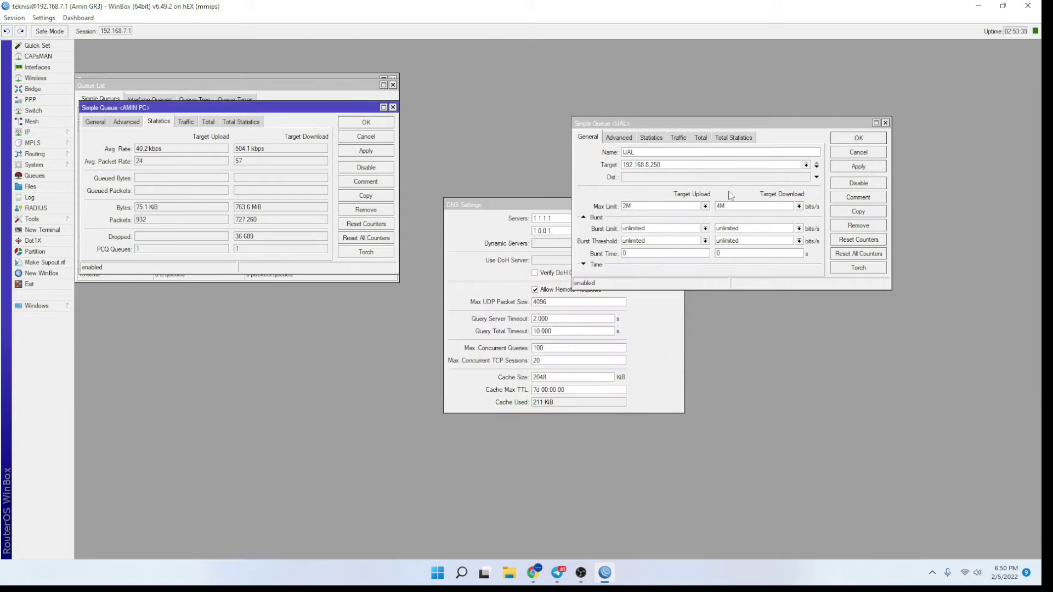
click(885, 123)
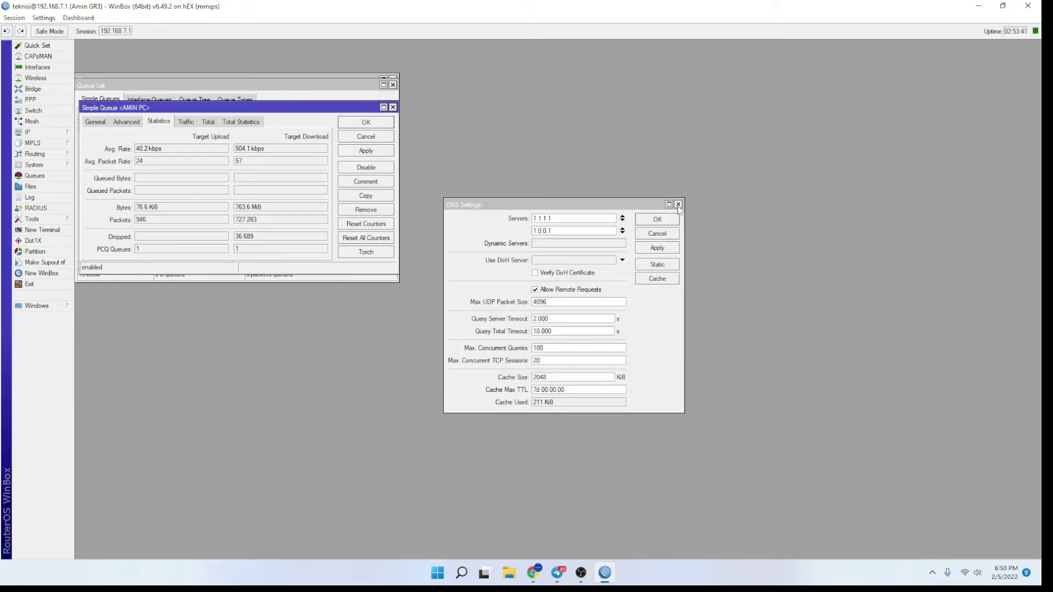
click(678, 204)
click(393, 107)
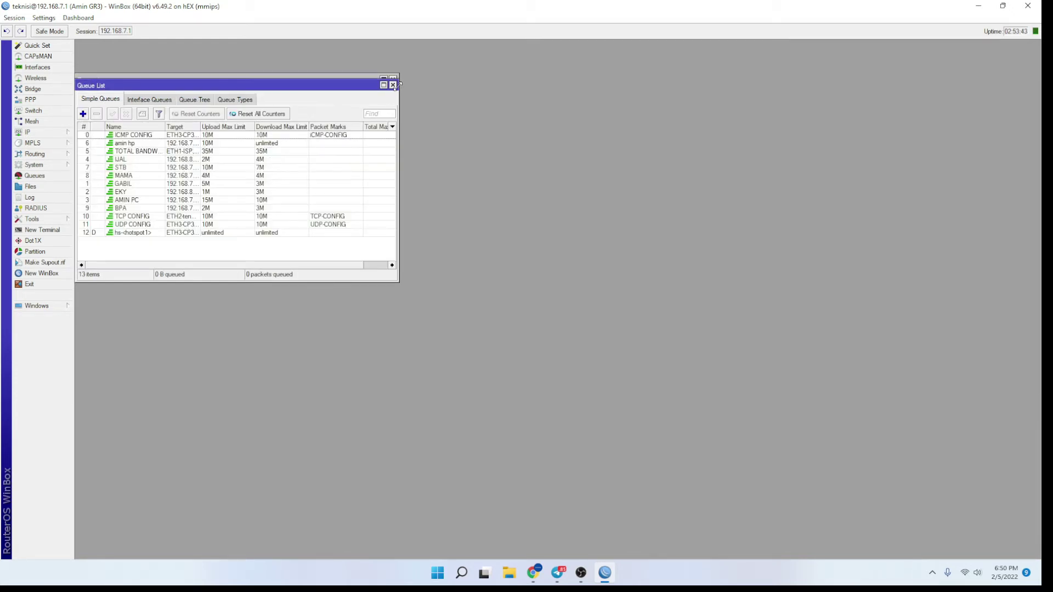
click(393, 84)
click(393, 80)
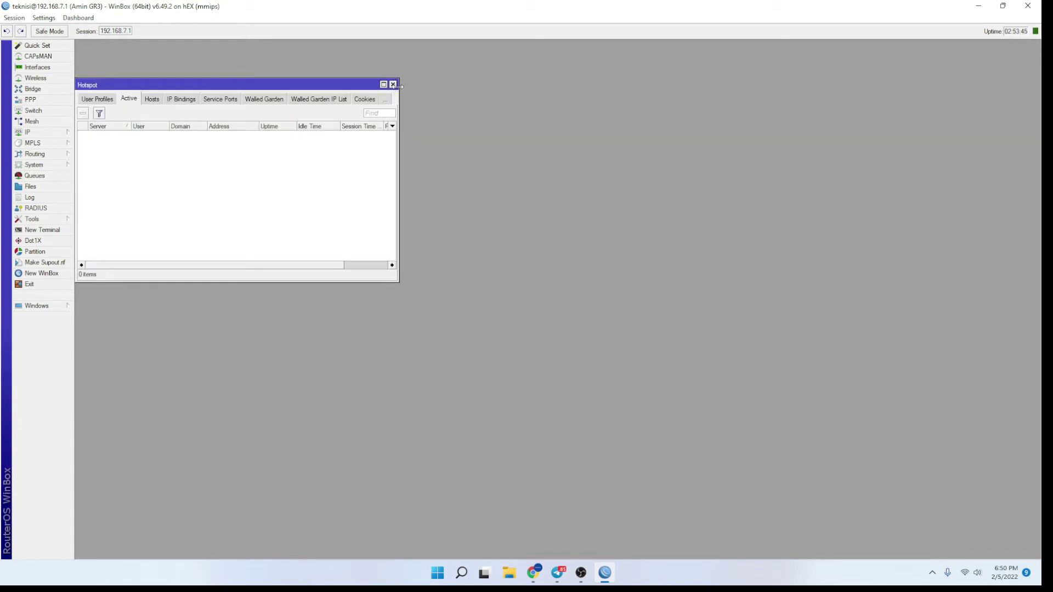
click(393, 85)
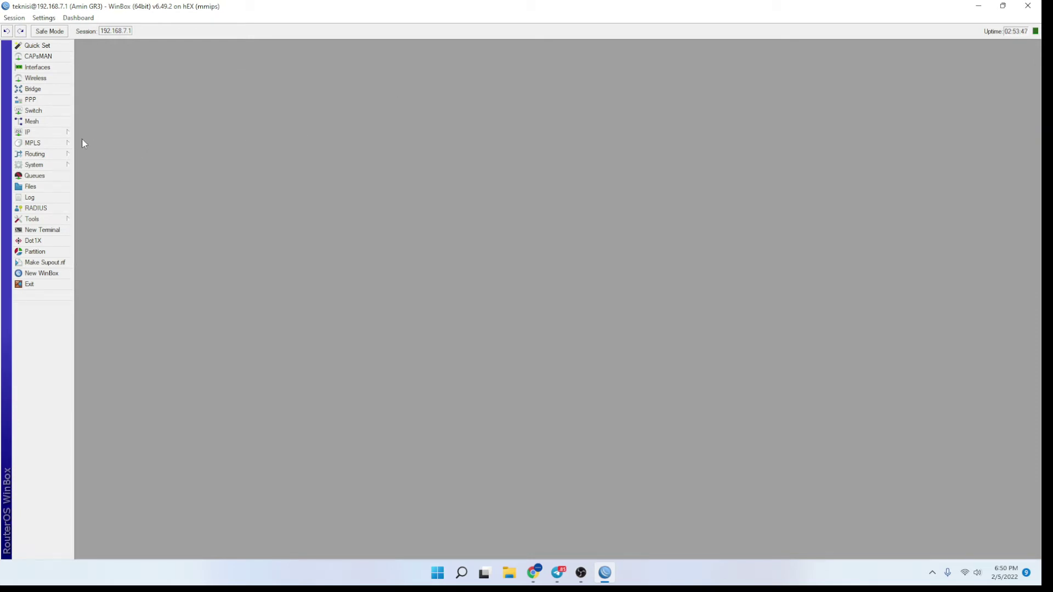
Open the router's DHCP Client list and reposition its window slightly.
click(61, 133)
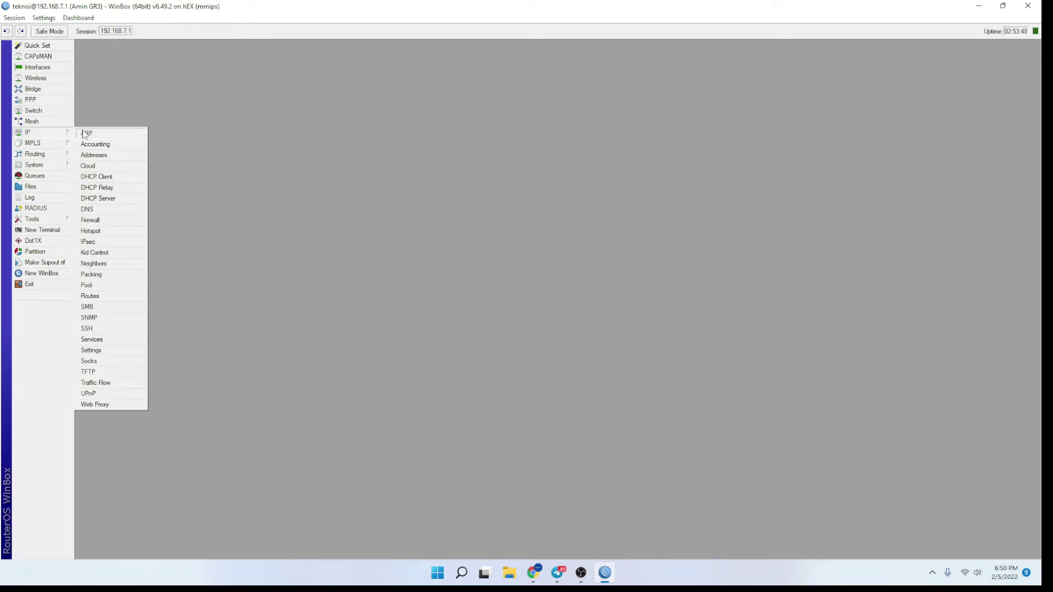
click(107, 178)
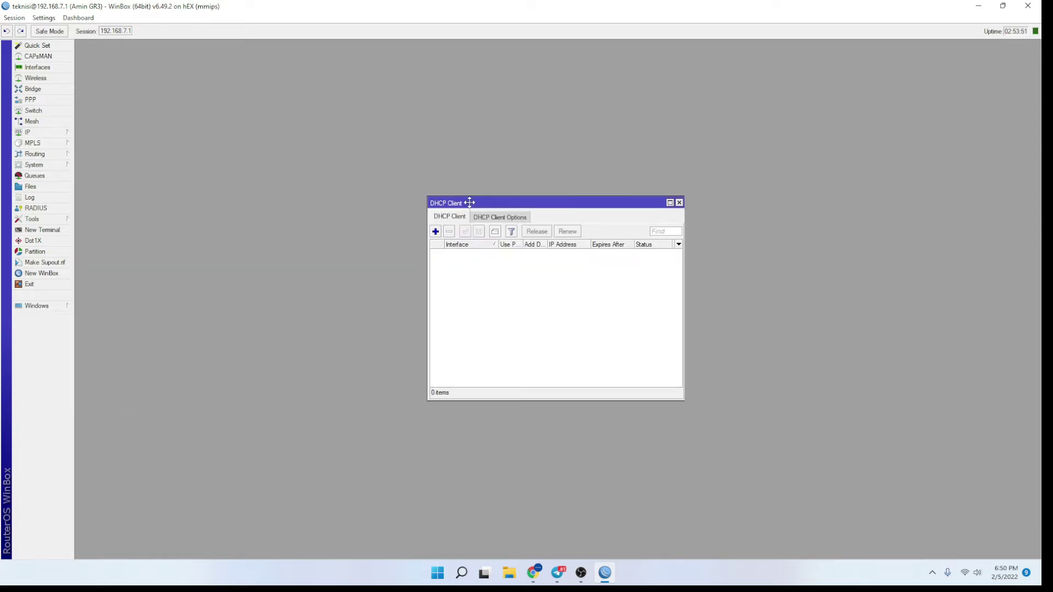
drag(469, 203, 455, 187)
Add a DHCP client on interface ether5 with the default peer DNS, peer NTP and default route options.
click(420, 215)
click(540, 249)
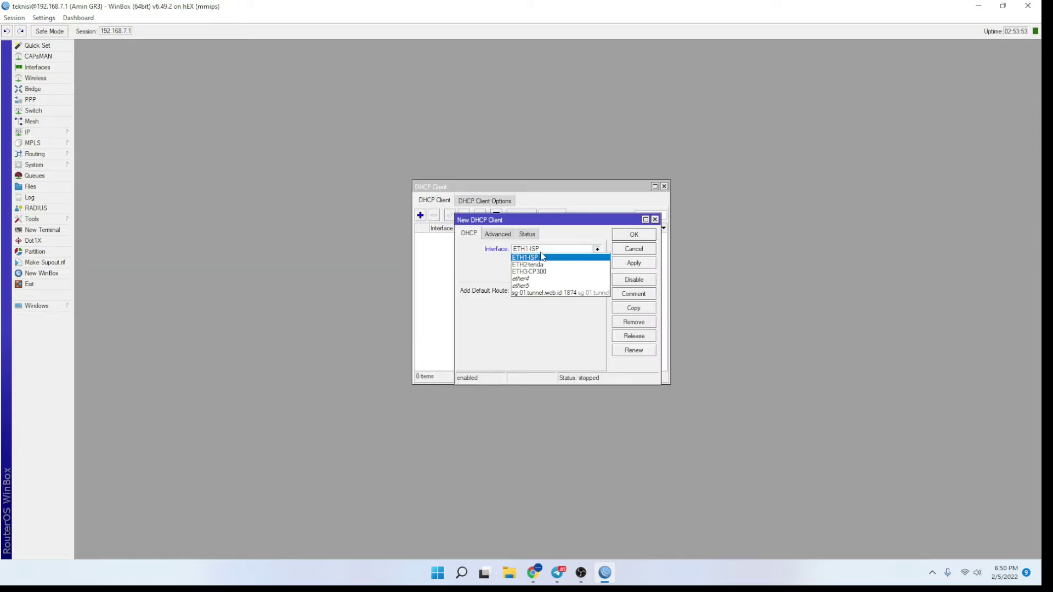
click(543, 286)
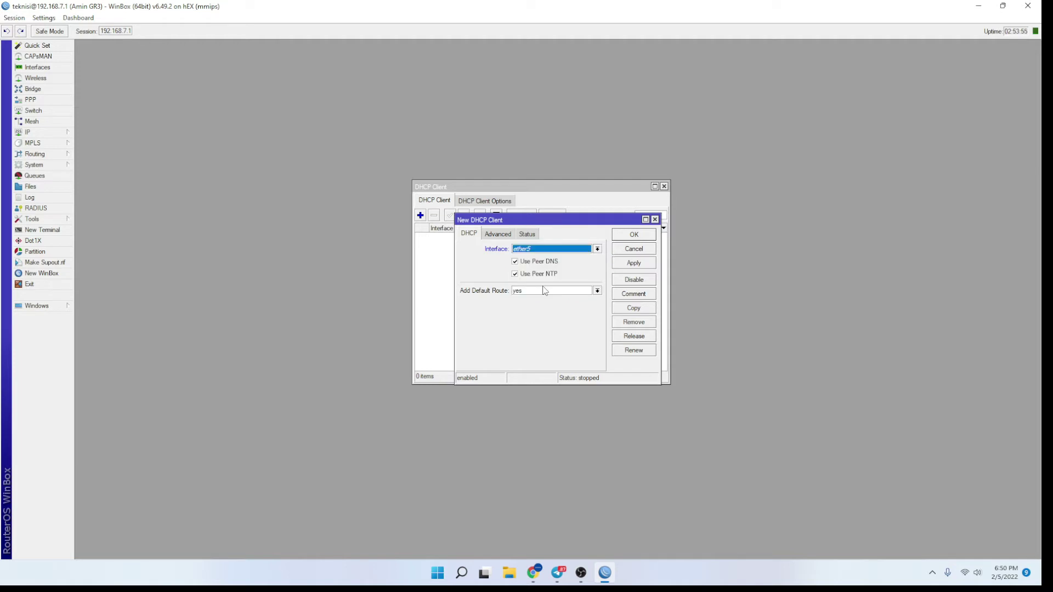
click(635, 264)
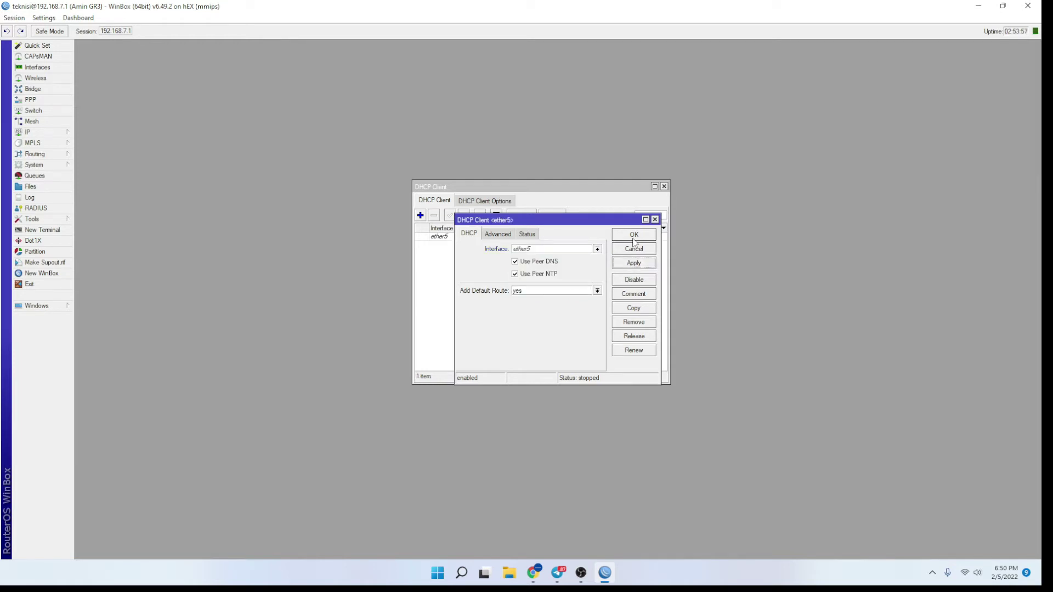
click(635, 236)
click(633, 238)
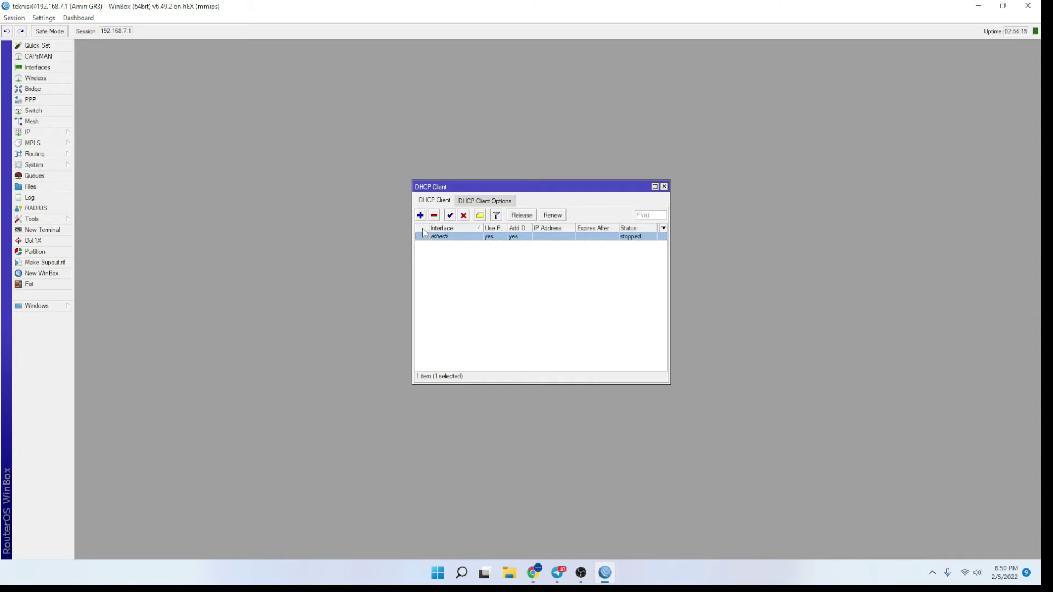
Open the interface list and arrange it side by side with the DHCP Client window.
click(49, 70)
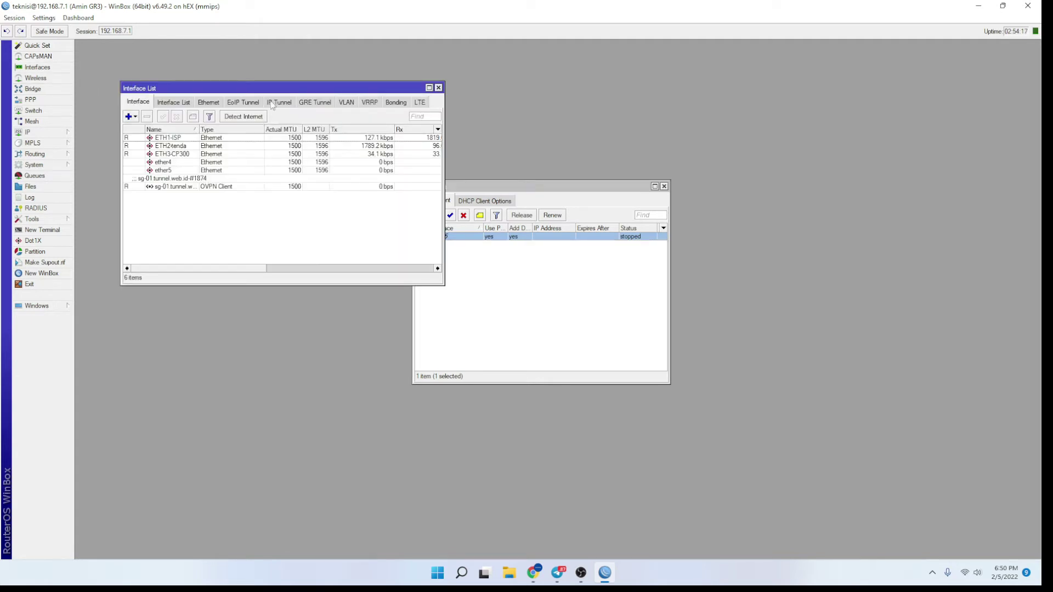
drag(274, 88, 269, 254)
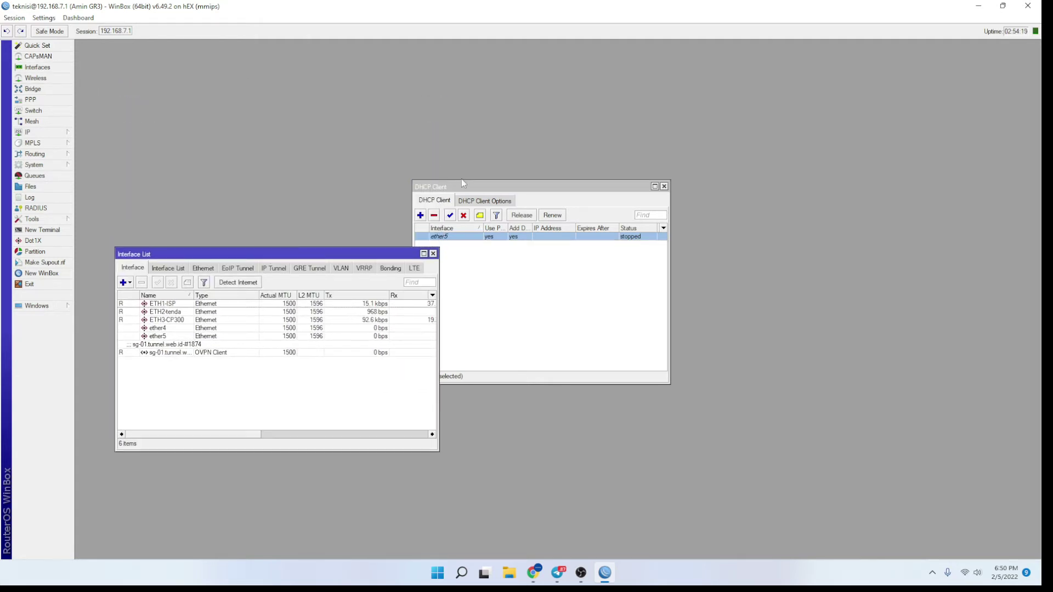
drag(462, 180, 669, 233)
drag(340, 256, 387, 258)
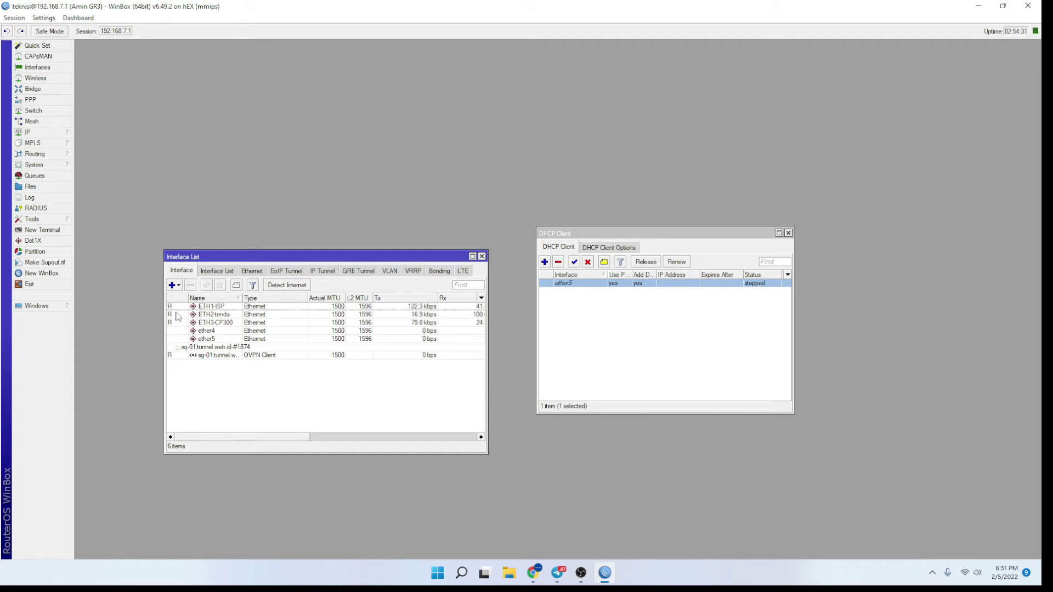
Highlight ether5 in the interface list and remove the ether5 DHCP client entry.
click(209, 340)
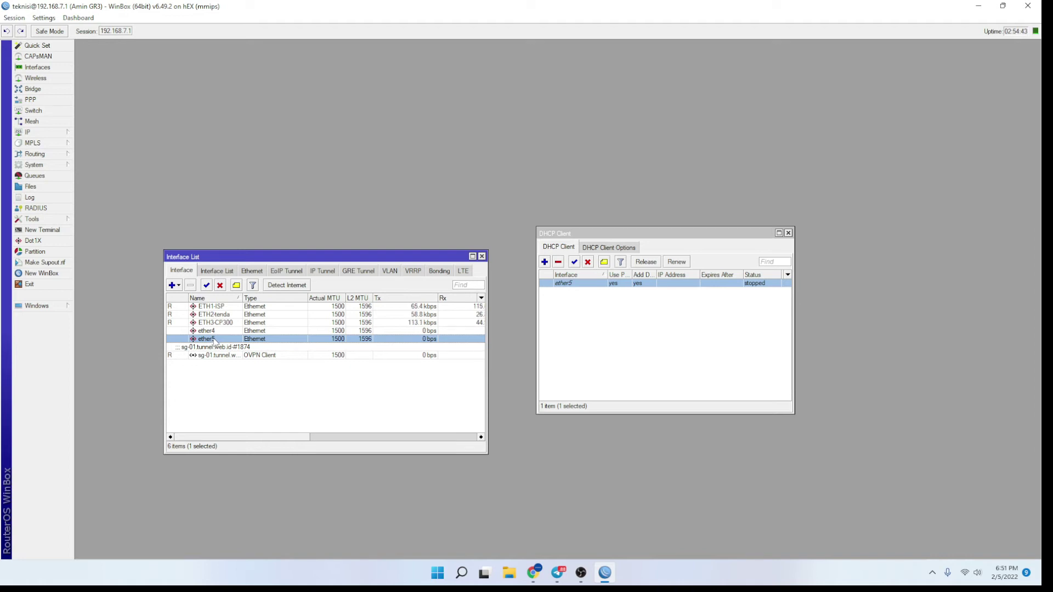
click(617, 287)
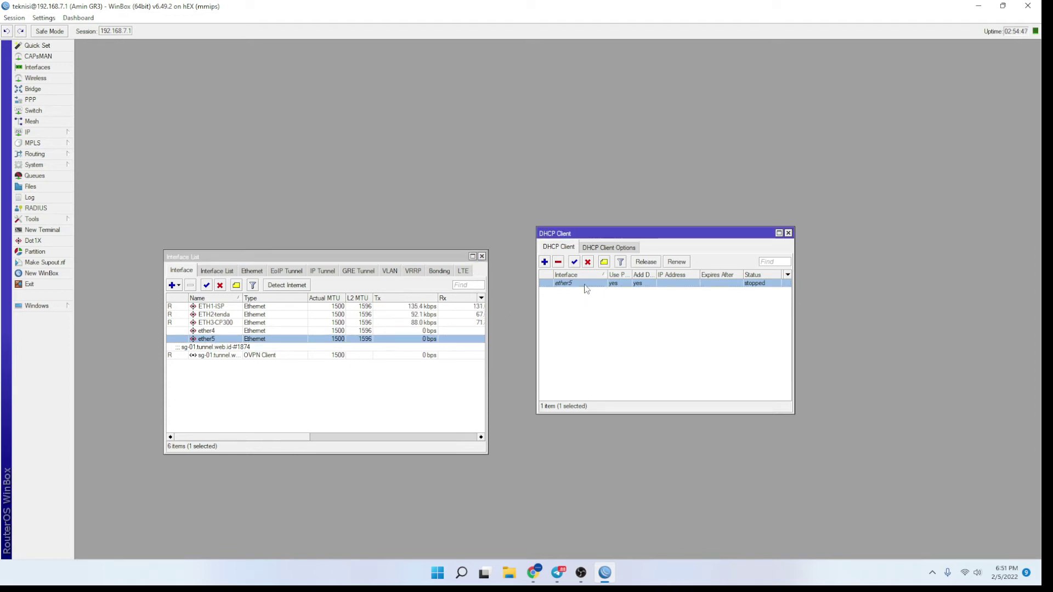
click(558, 263)
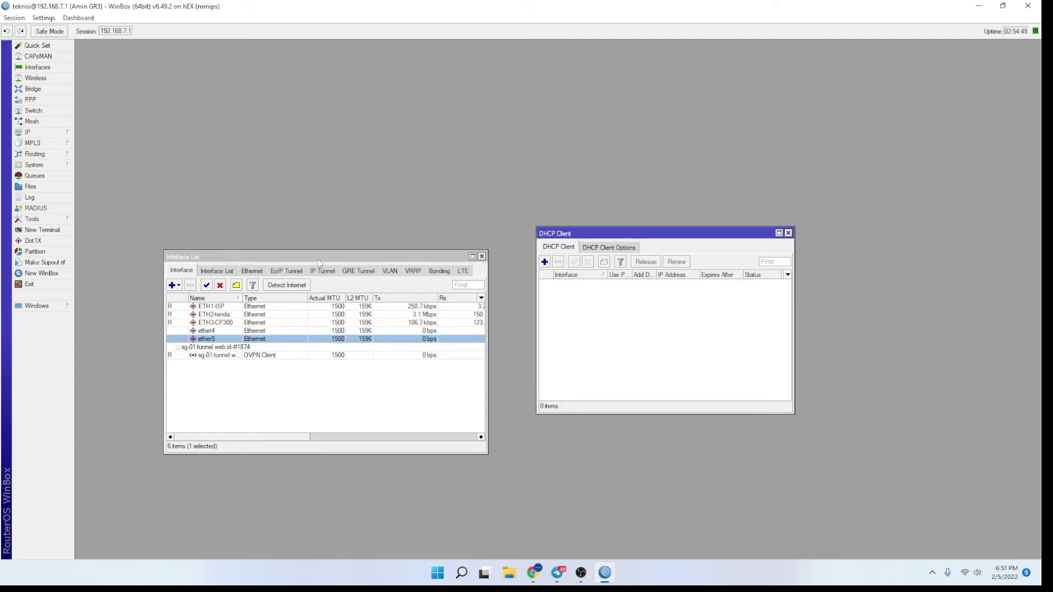
Add a DHCP client on the running interface ETH1-ISP with the default options.
click(196, 307)
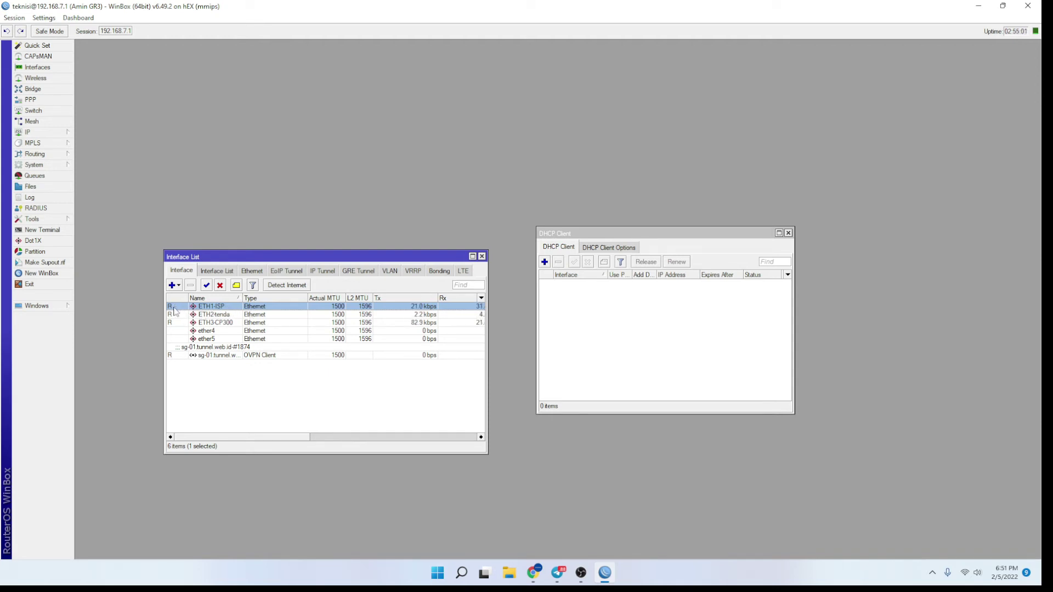
click(545, 262)
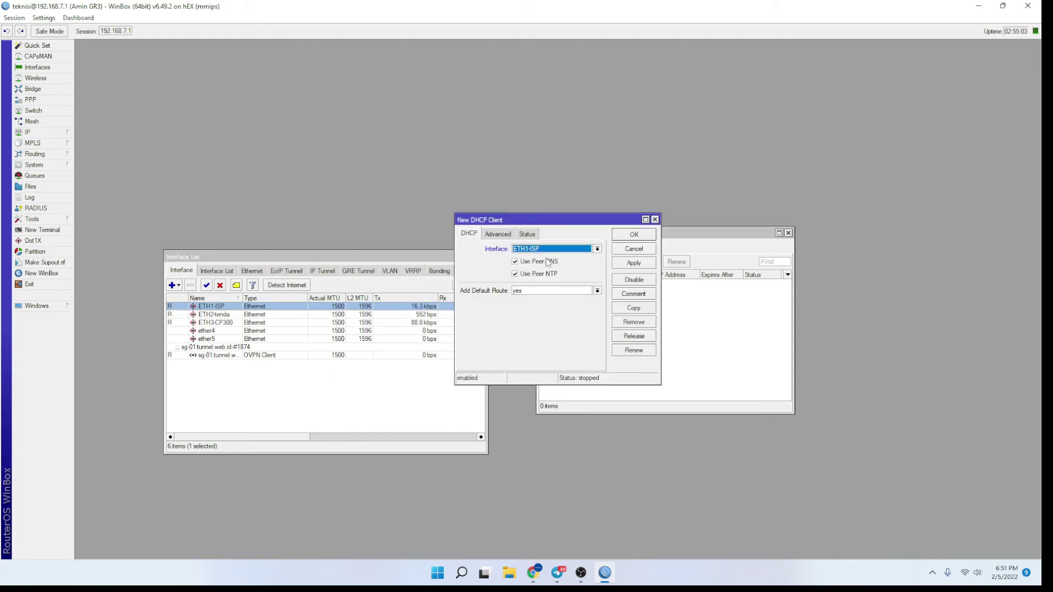
click(642, 263)
click(642, 234)
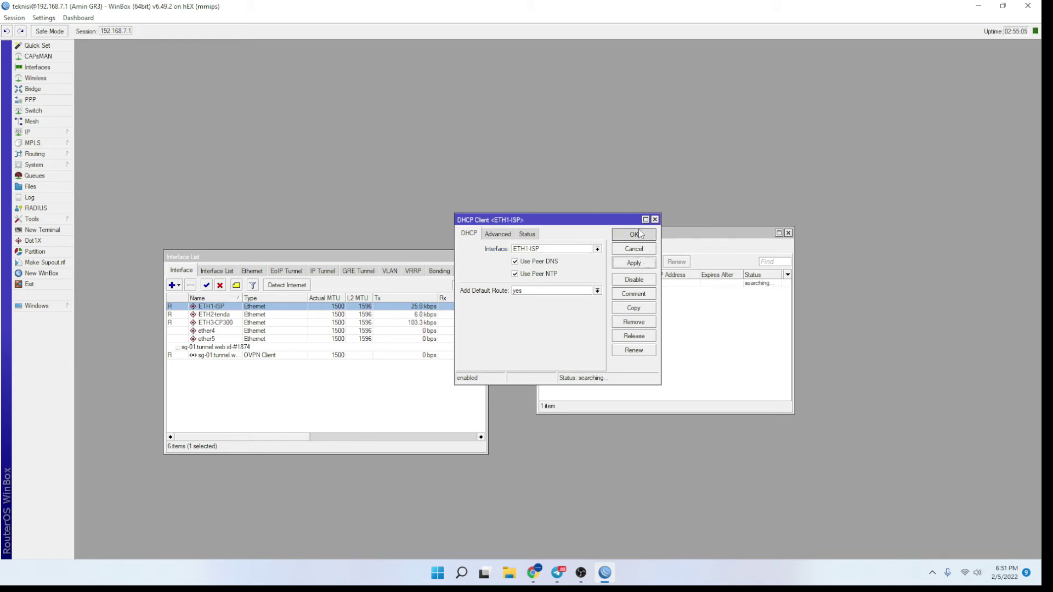
Delete the ETH1-ISP DHCP client and compare the ether5 and ETH1-ISP entries in the interface list.
click(734, 284)
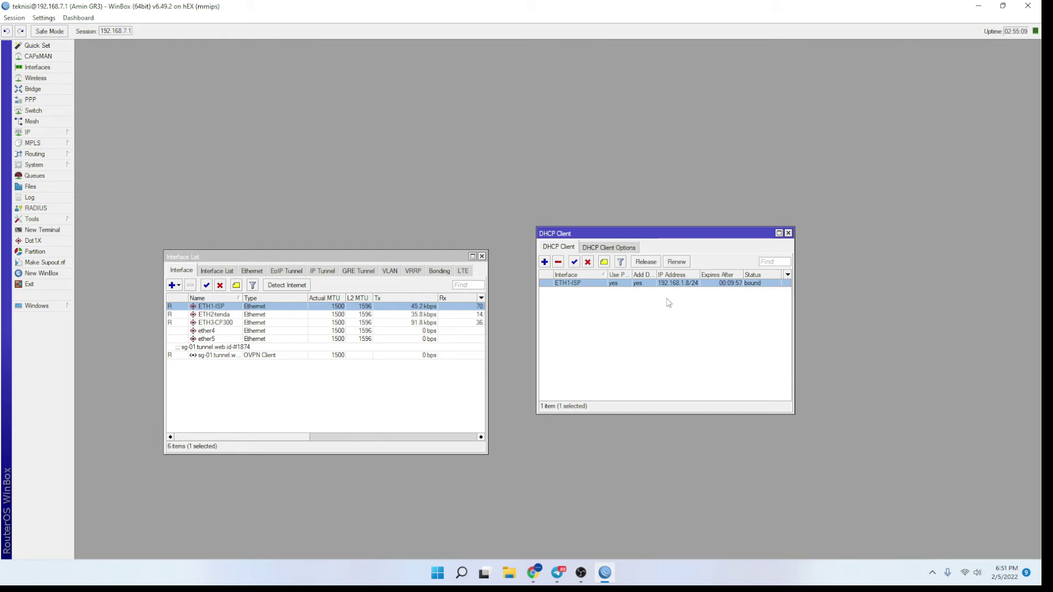
click(559, 263)
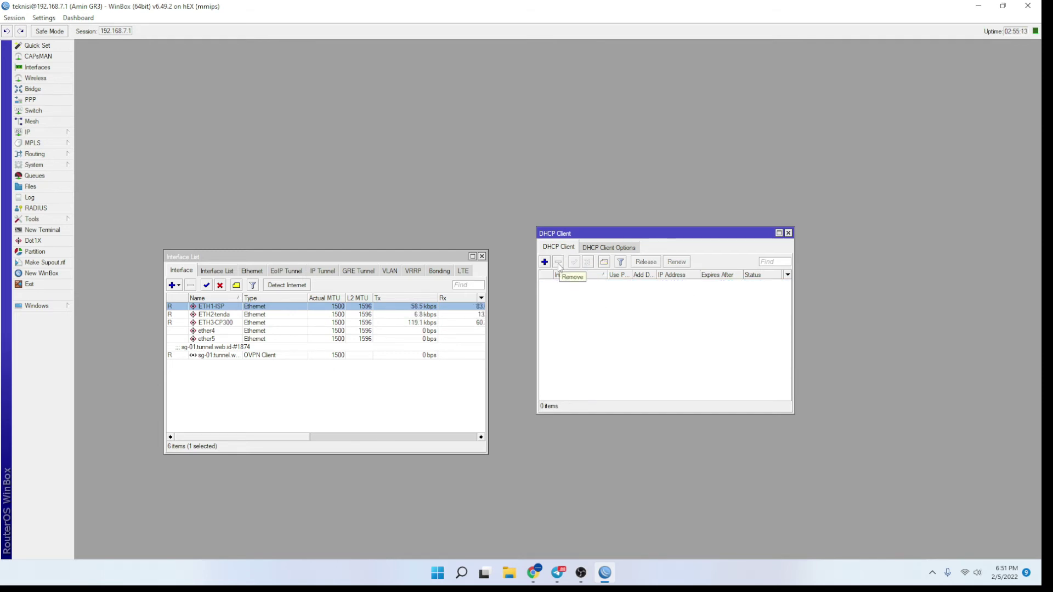
click(224, 339)
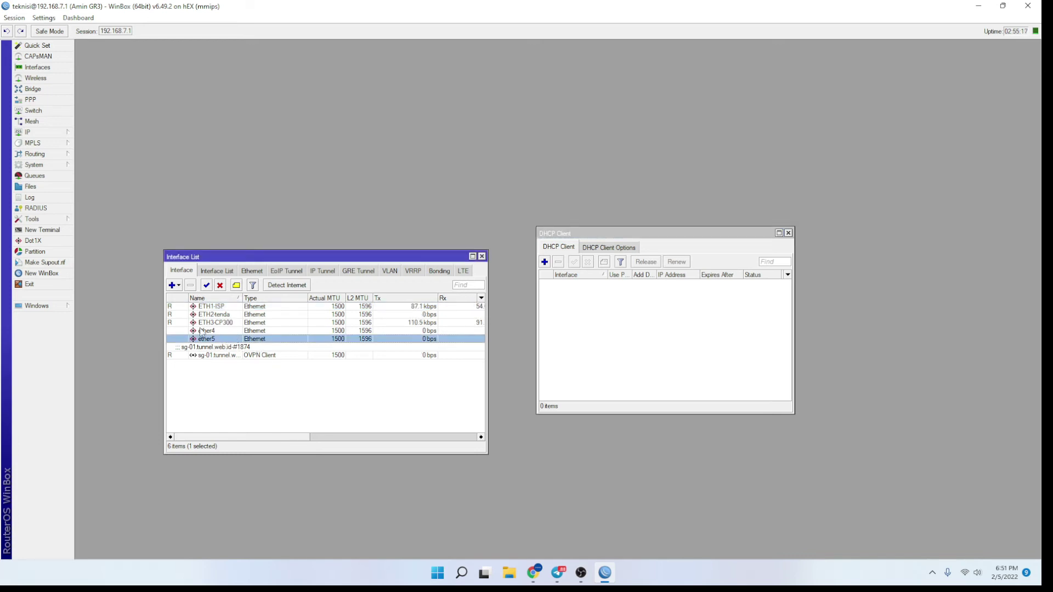
click(175, 307)
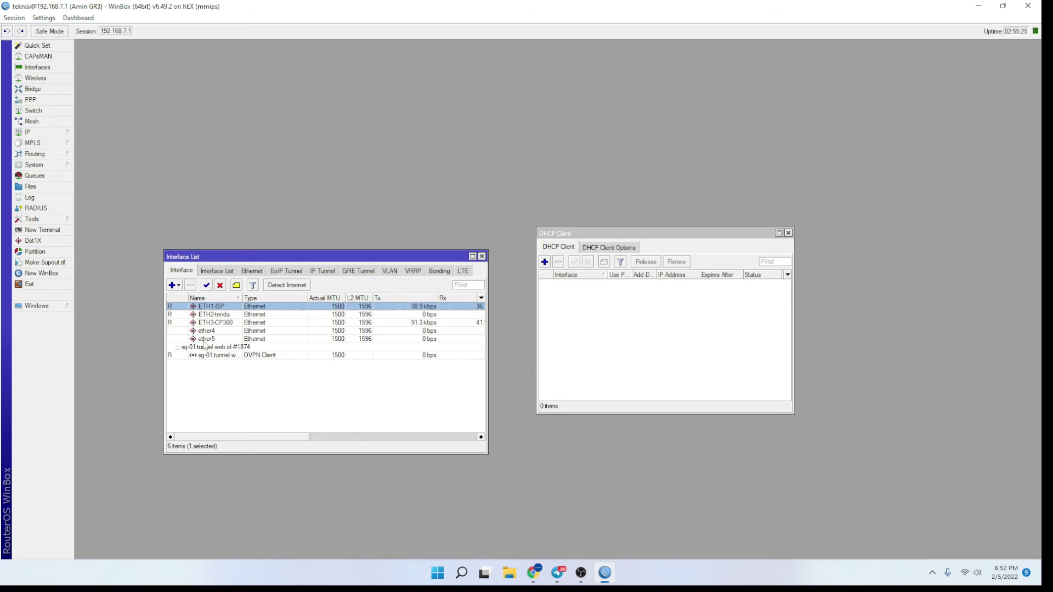
Create a DHCP client for interface ether5 and select its entry in the DHCP client list.
click(545, 261)
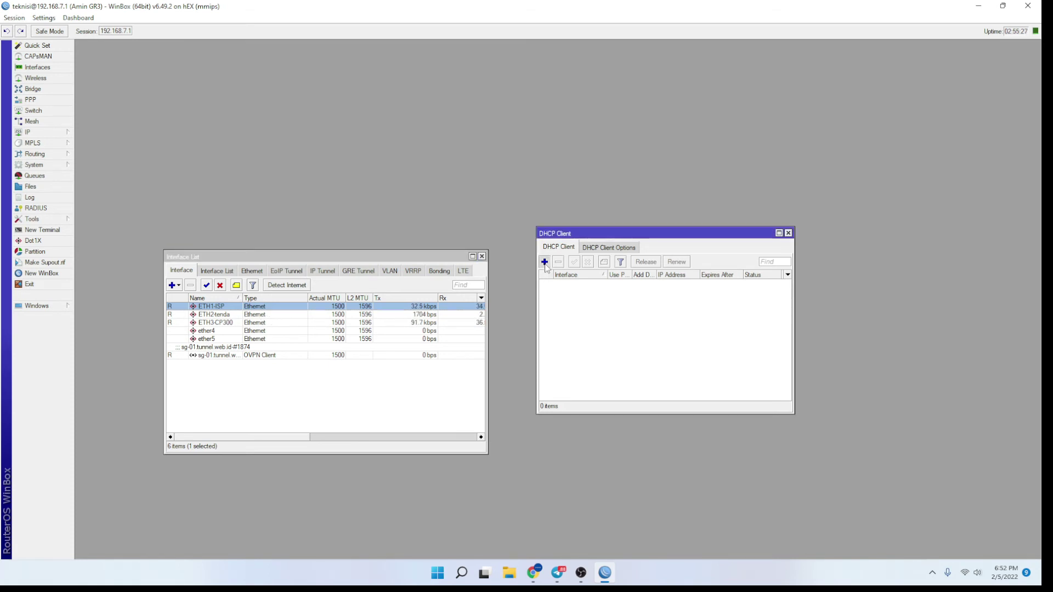
drag(536, 223, 639, 190)
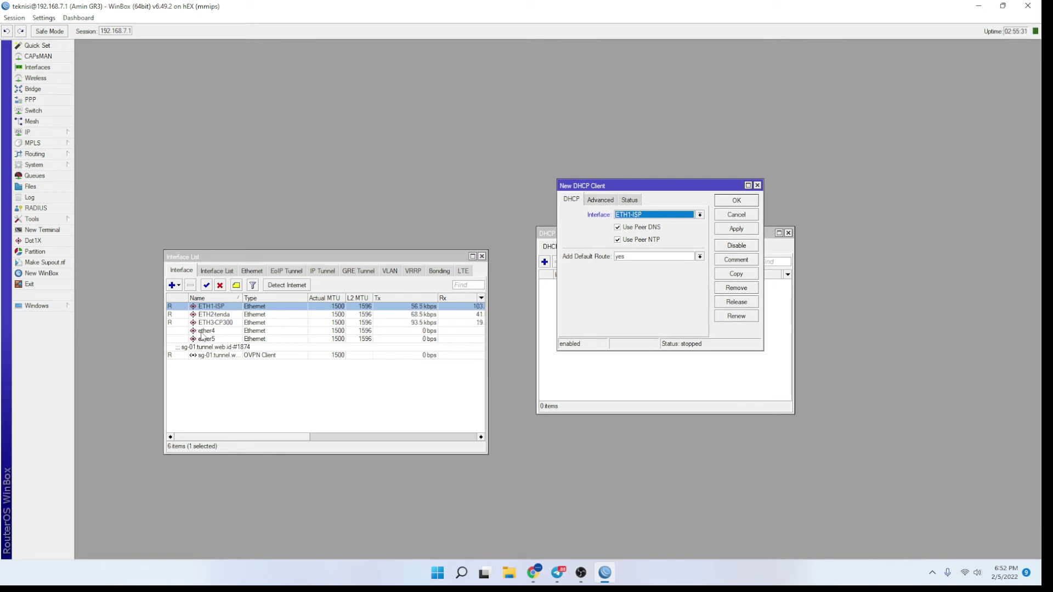
click(660, 216)
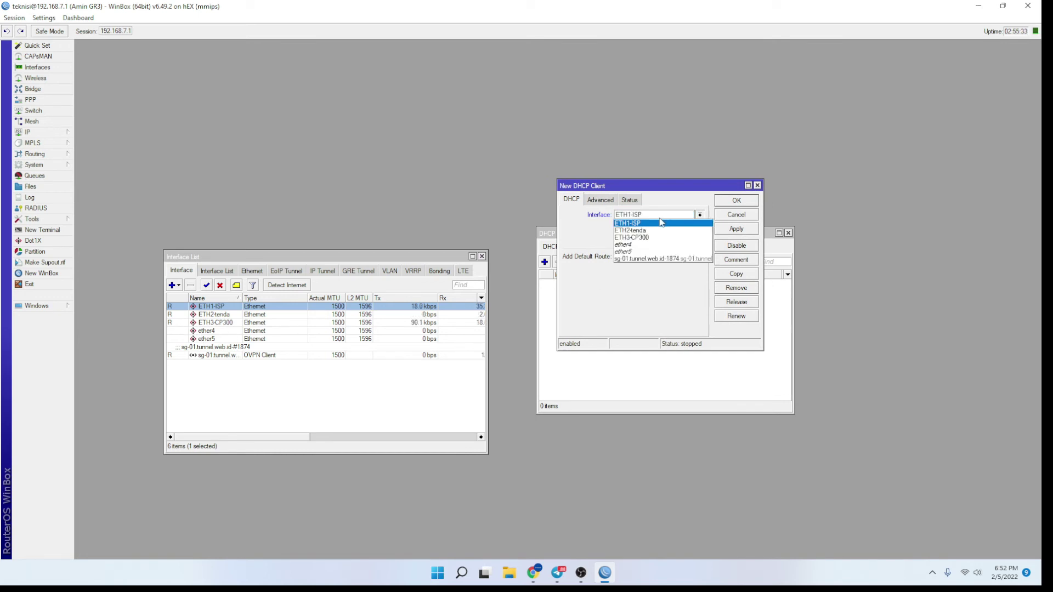
click(656, 254)
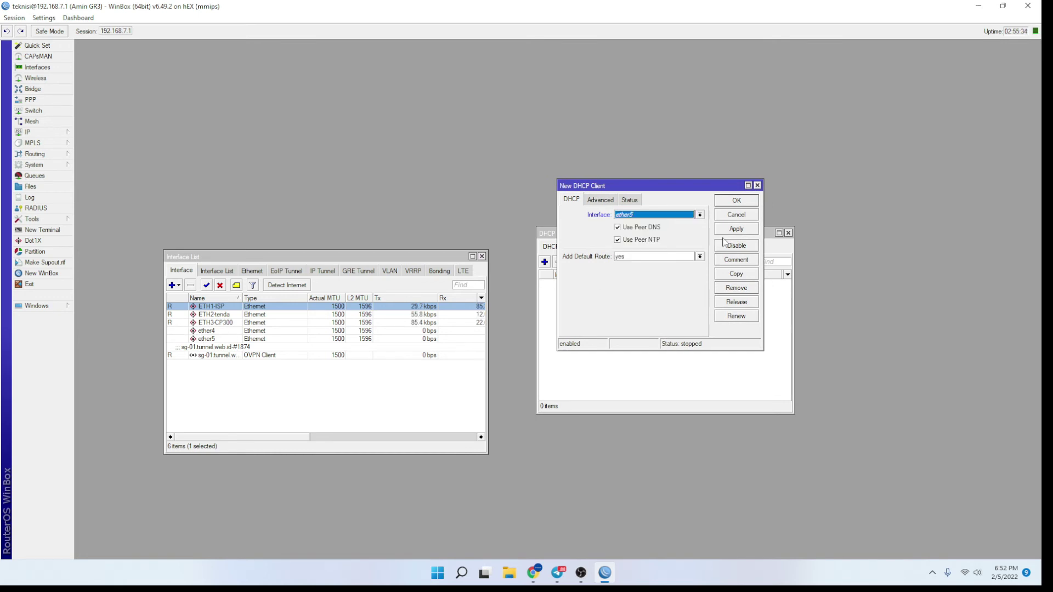
click(745, 202)
click(754, 284)
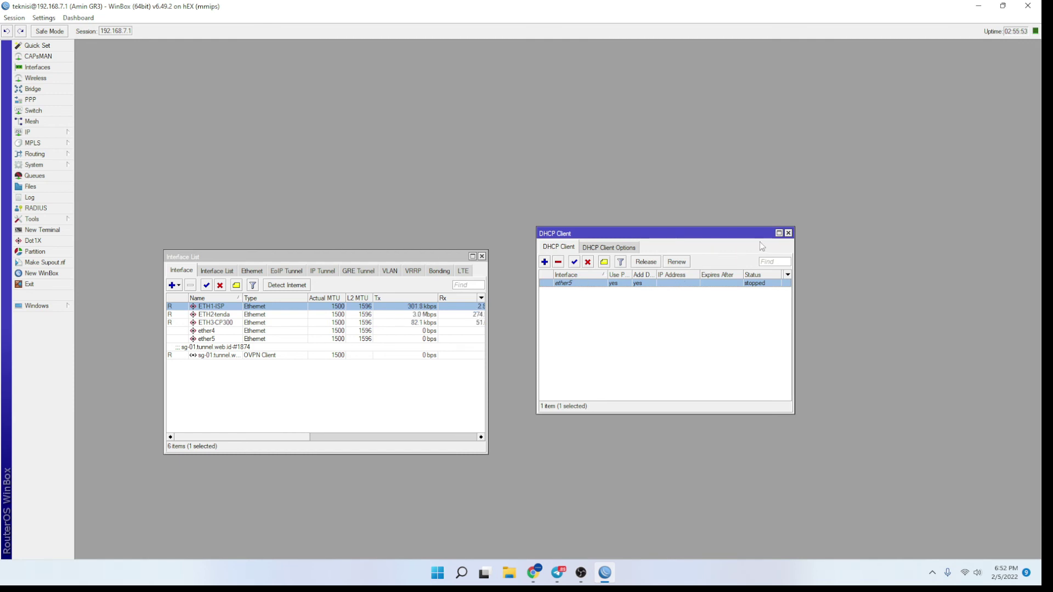
Bring the interface list to the front, reposition it and dismiss the chat notification.
click(35, 67)
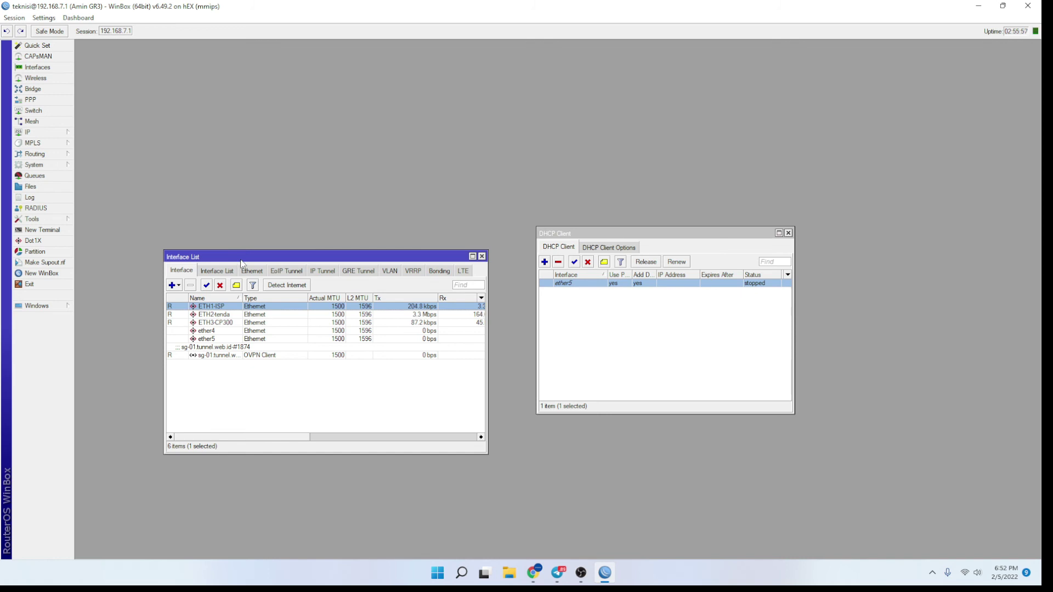
drag(240, 260, 229, 228)
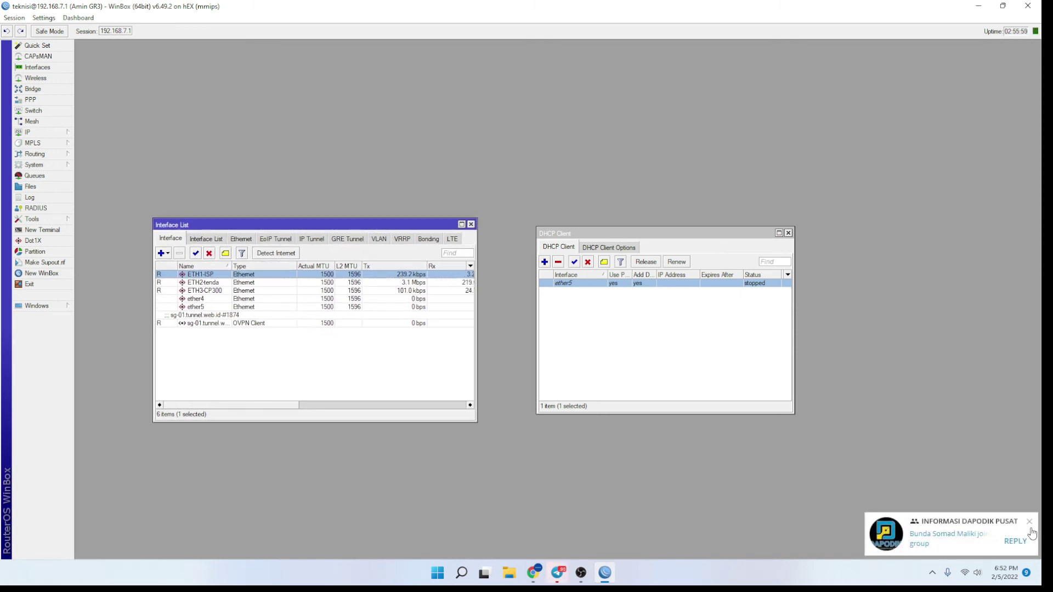
click(1029, 522)
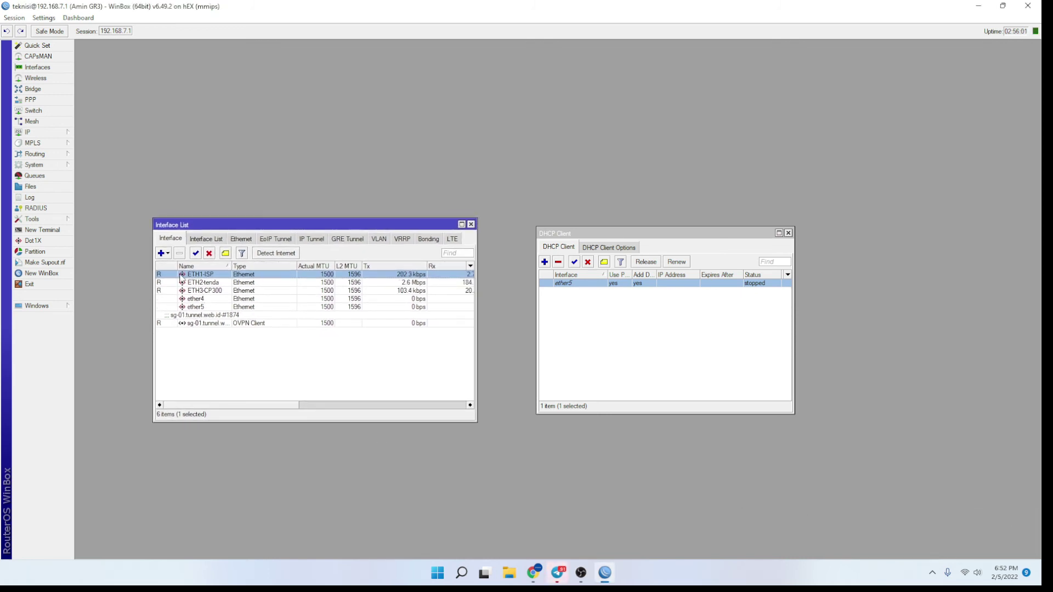
Examine the running flags of ETH1-ISP, ETH2-tenda and ETH3-CP300 in the interface list.
click(164, 284)
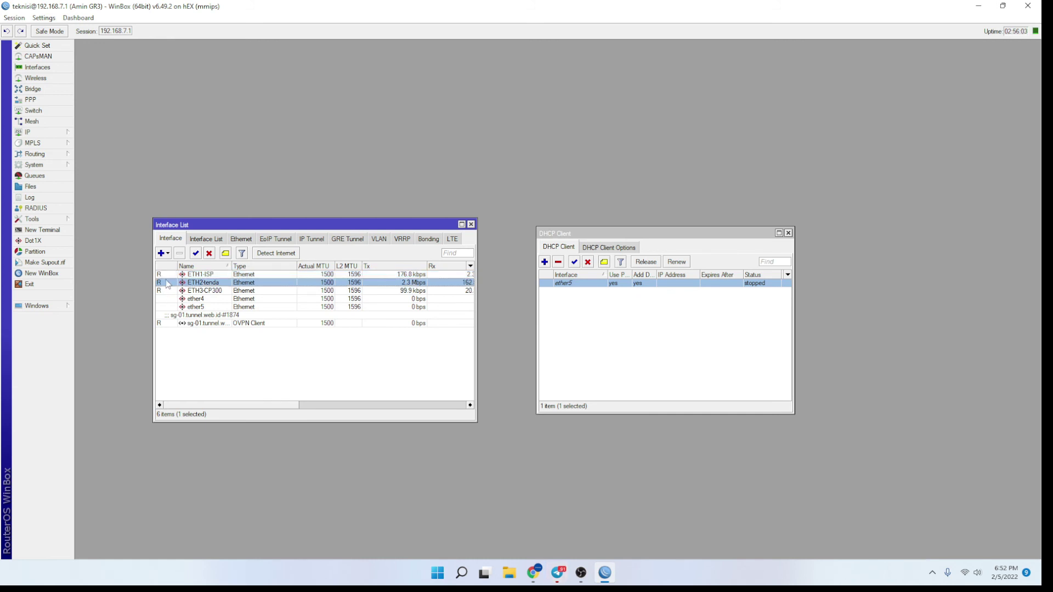
click(166, 274)
click(170, 291)
click(168, 282)
click(167, 274)
Delete the ether5 DHCP client and create one on interface ETH1-ISP with the default options.
click(614, 314)
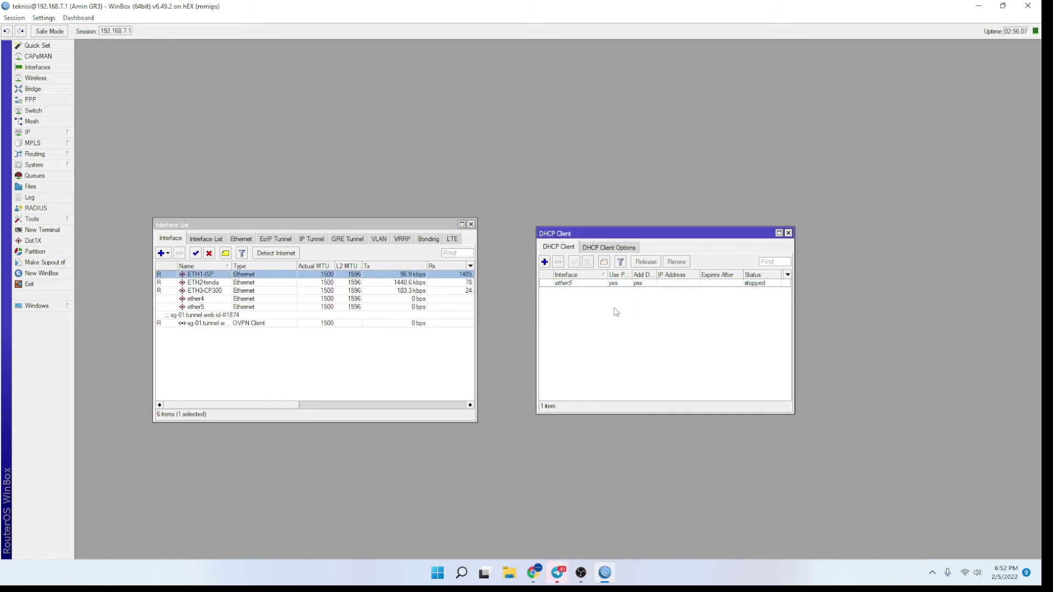
click(751, 284)
click(558, 262)
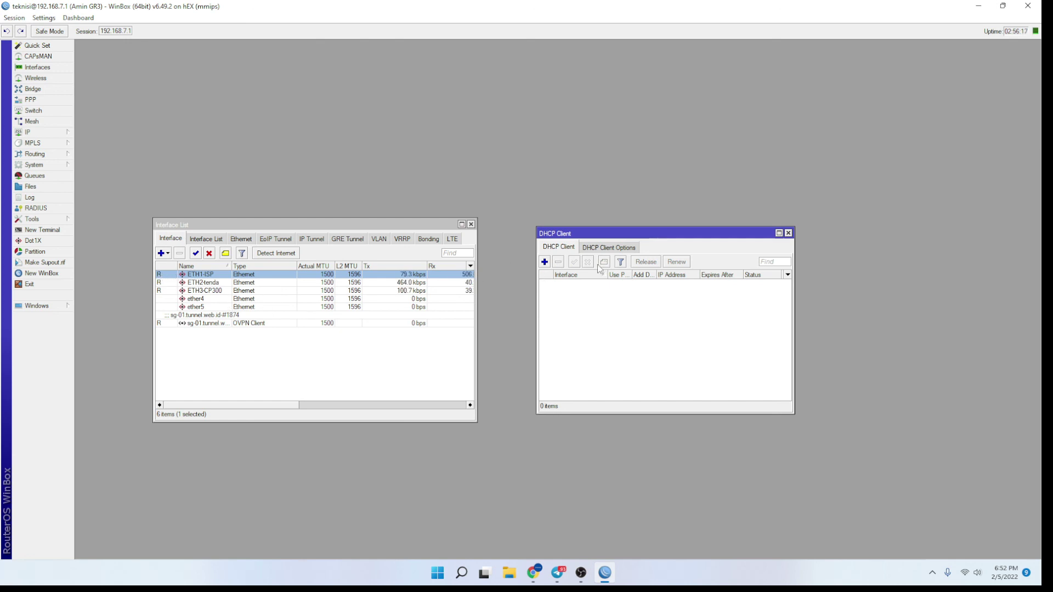
click(545, 262)
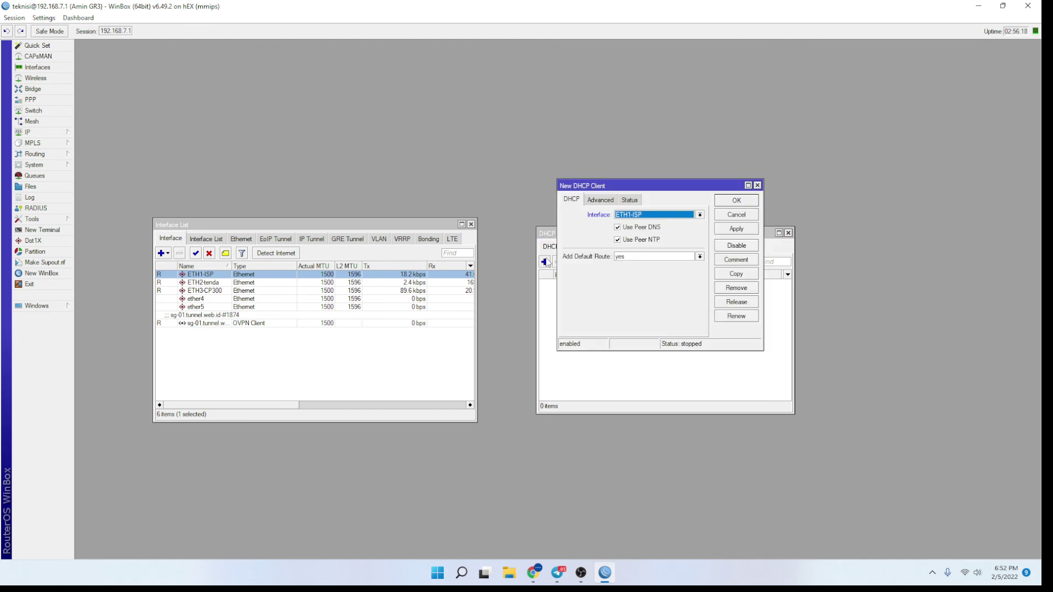
click(725, 230)
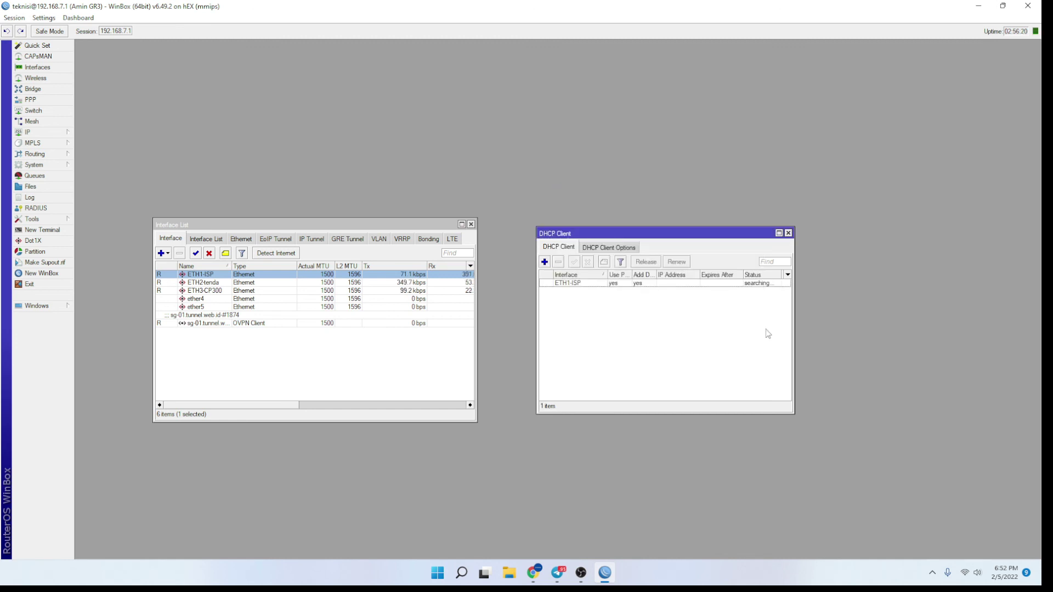
Delete the ETH1-ISP DHCP client and minimize the WinBox window to show the desktop.
click(756, 285)
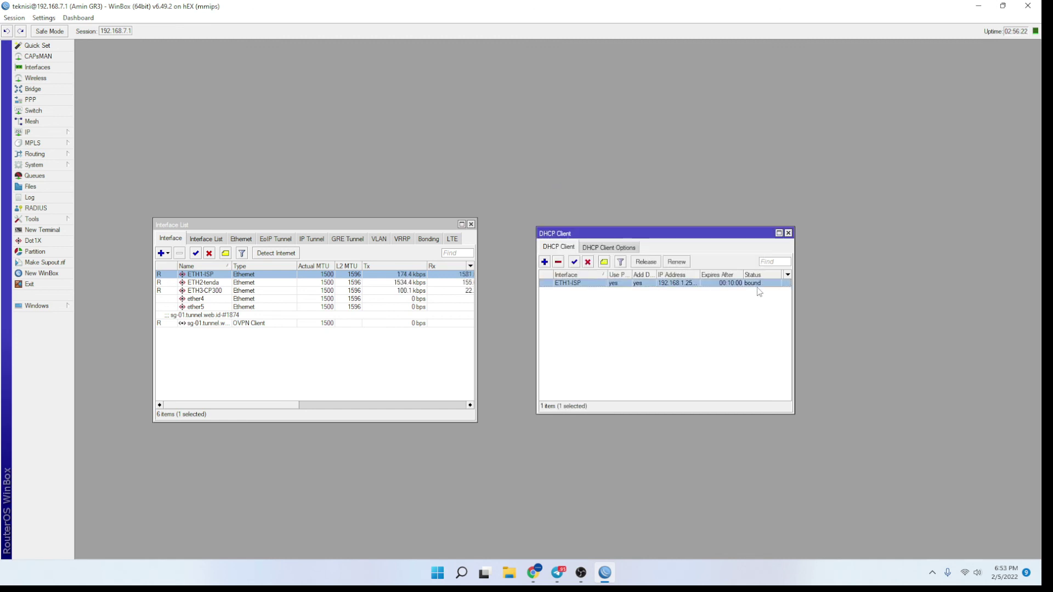
click(559, 262)
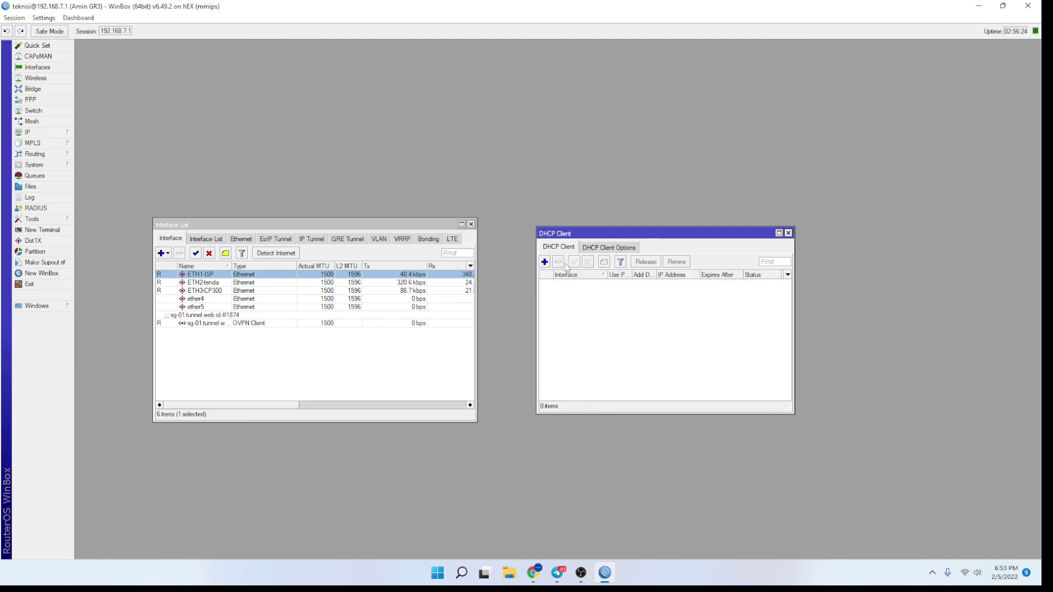
click(980, 8)
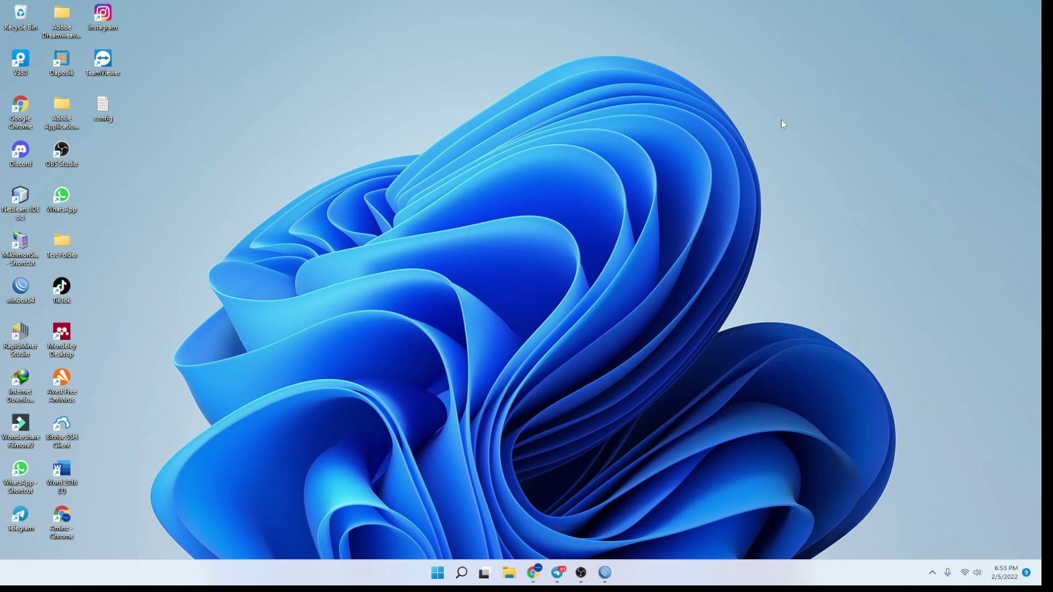